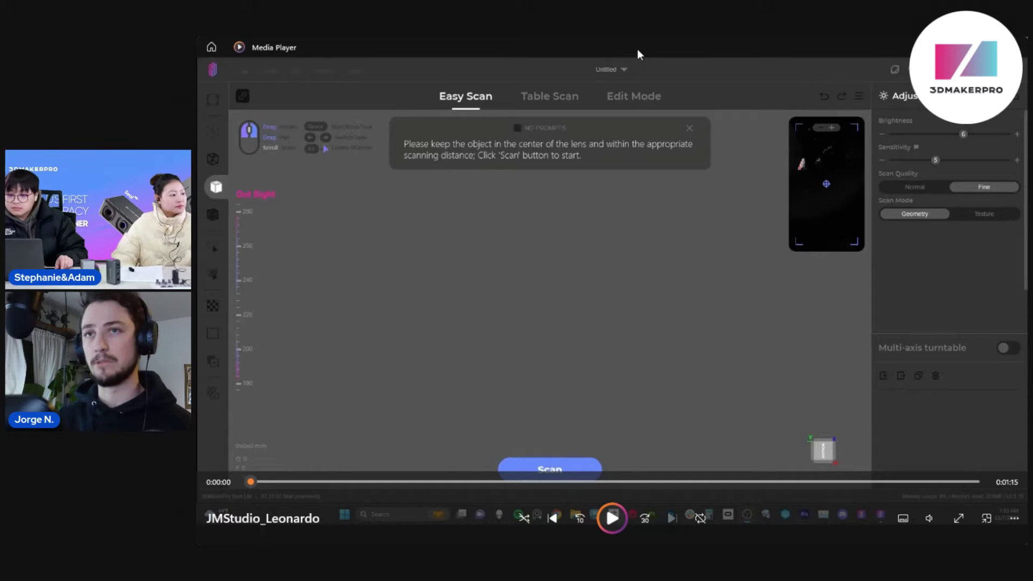
Play the recording until the Easy Scan point cloud of the kneeling turtle reaches about 5163 frames.
key("space")
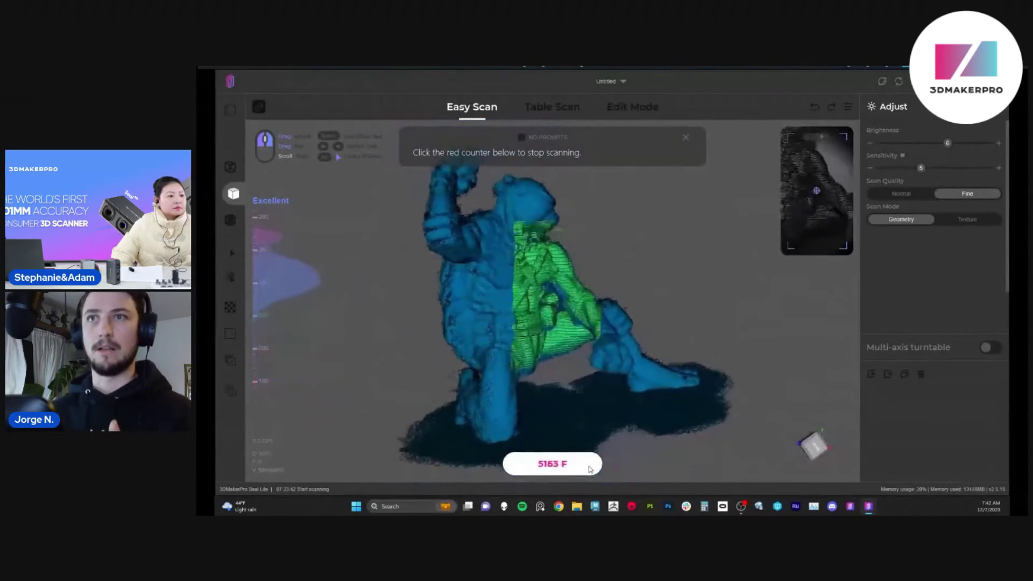
Watch the scan stop and the model turn to the front, then pause at the Save Project dialog.
left_click(590, 470)
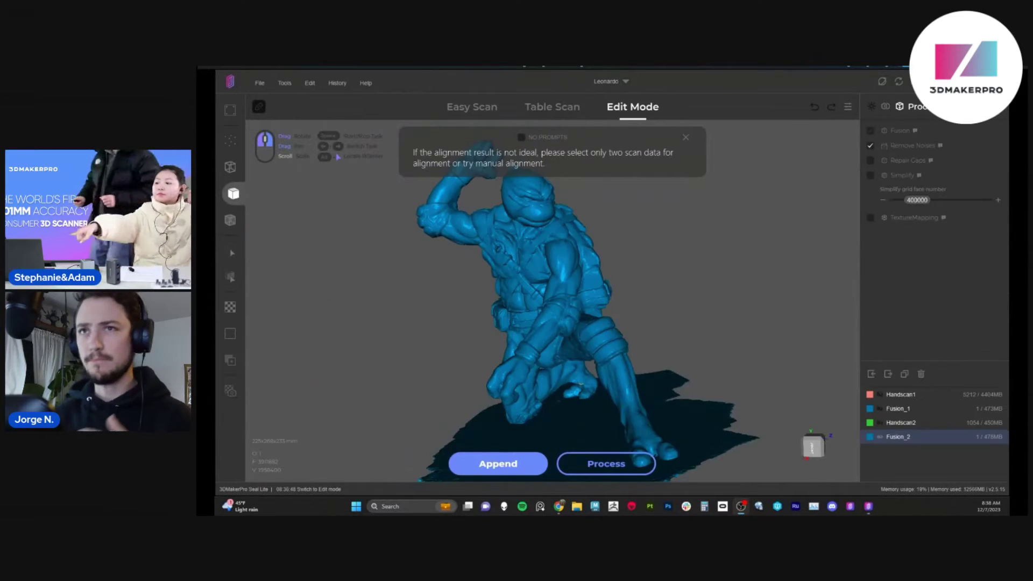
left_click_drag(726, 237, 689, 318)
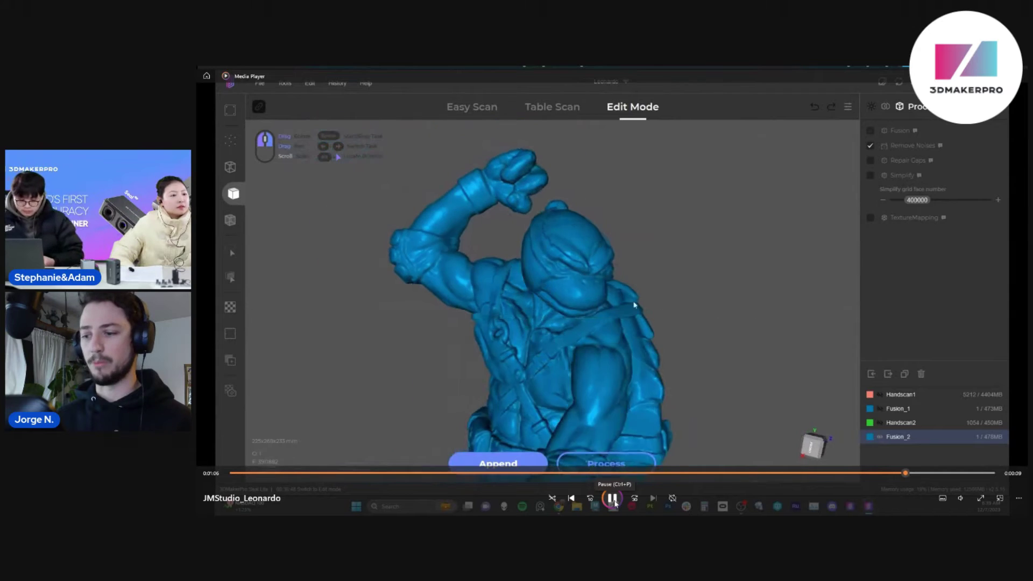
left_click(613, 498)
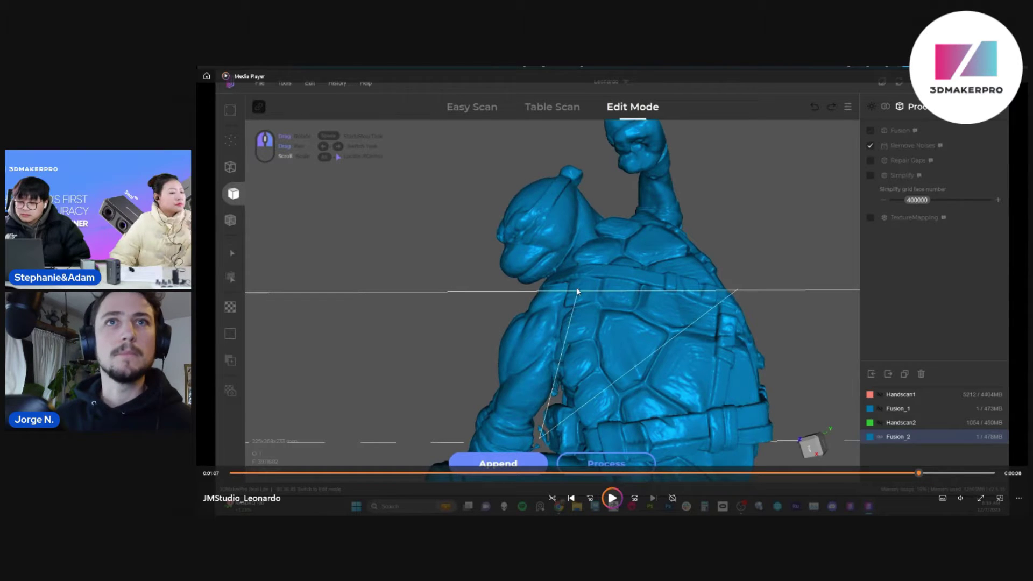
left_click(613, 497)
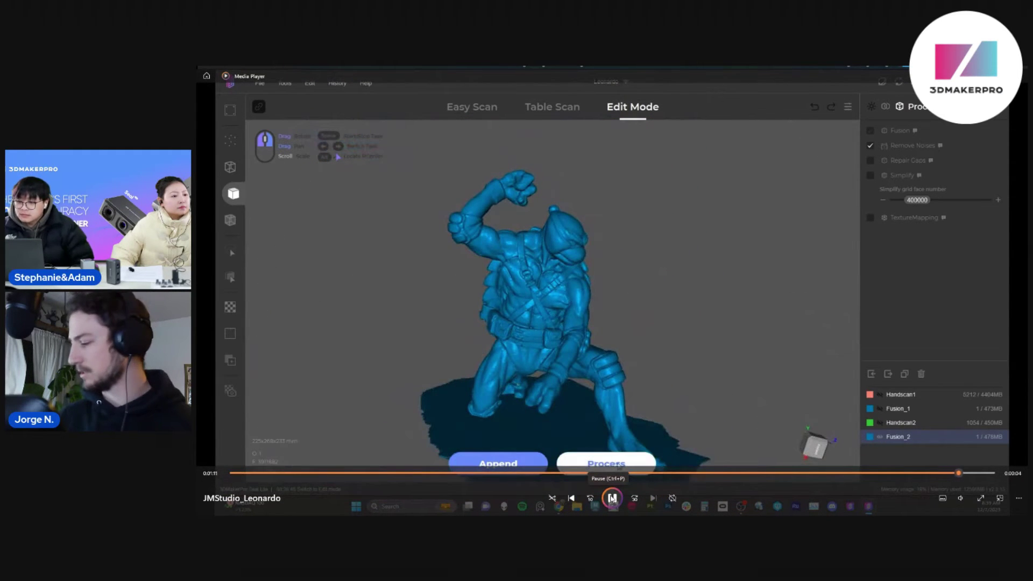
left_click(611, 498)
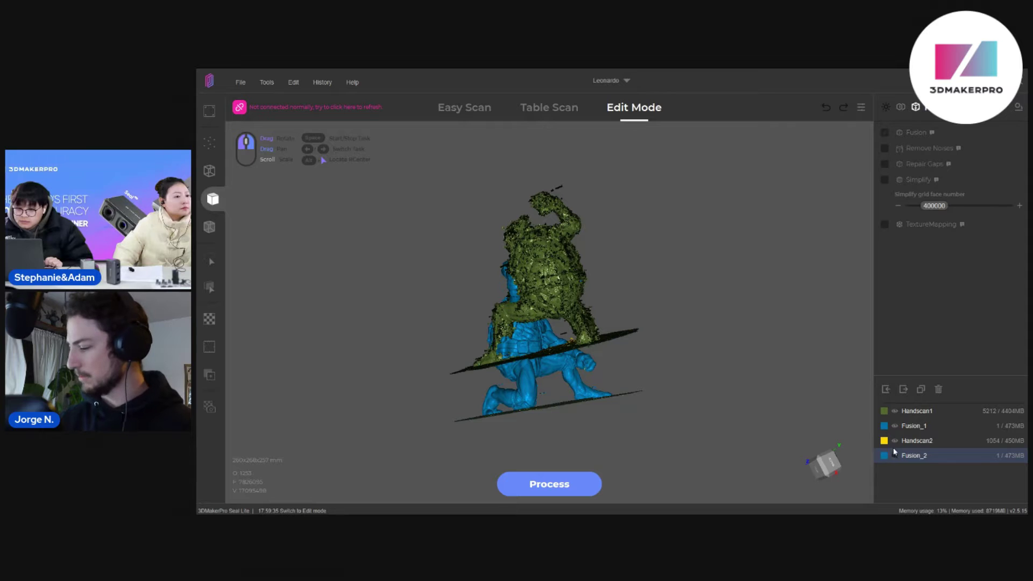
Orbit and zoom the raw green Handscan1 point cloud to inspect it from several sides.
left_click_drag(651, 295, 763, 272)
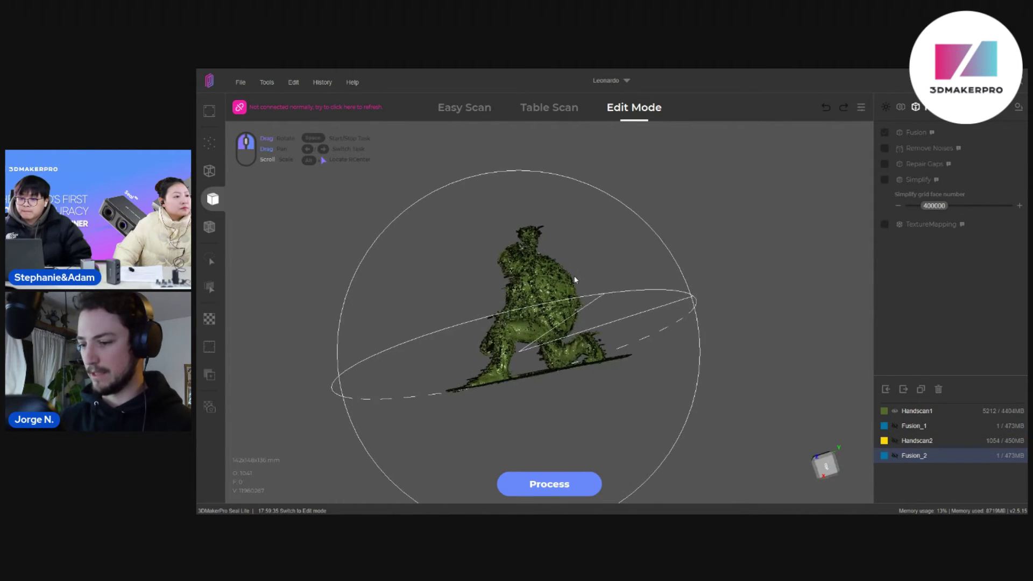
scroll(623, 280, "up", 6)
scroll(622, 280, "down", 3)
left_click_drag(727, 311, 641, 262)
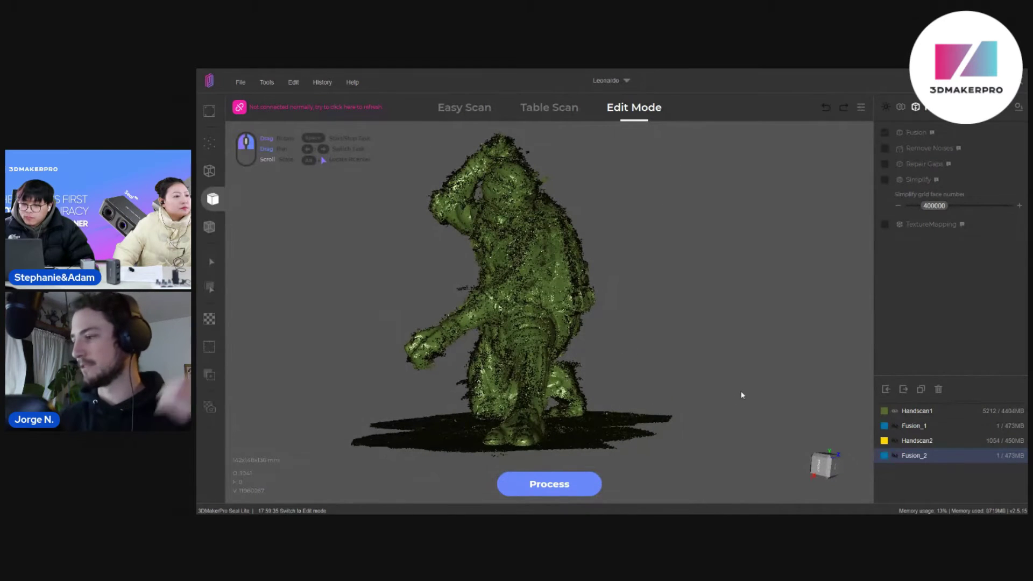
Show the blue Fusion_1 mesh instead of Handscan1 and turn the turtle toward the viewer.
left_click(895, 426)
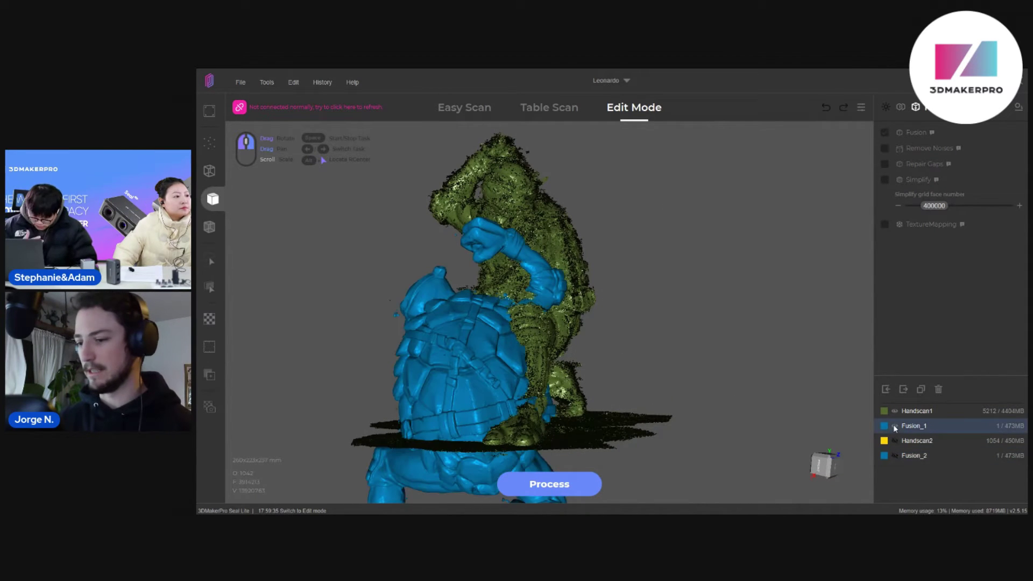
left_click(895, 411)
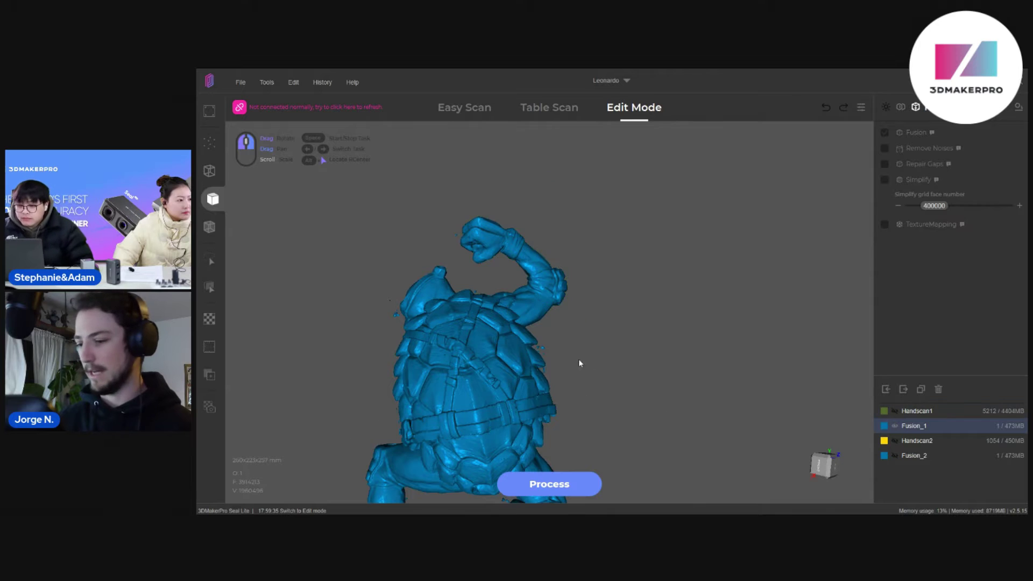
left_click_drag(579, 359, 803, 287)
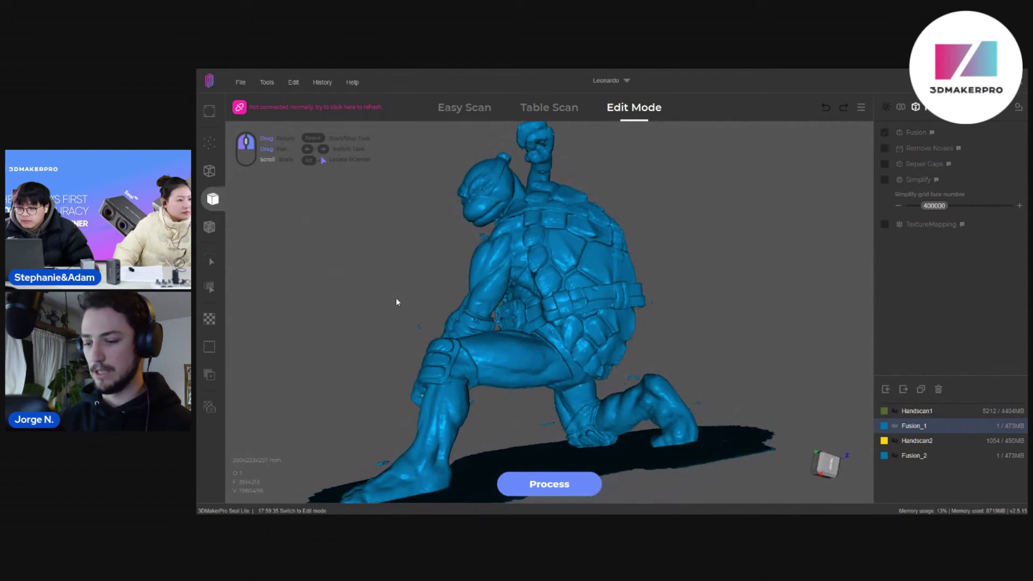
left_click_drag(396, 301, 441, 291)
left_click_drag(535, 289, 554, 235)
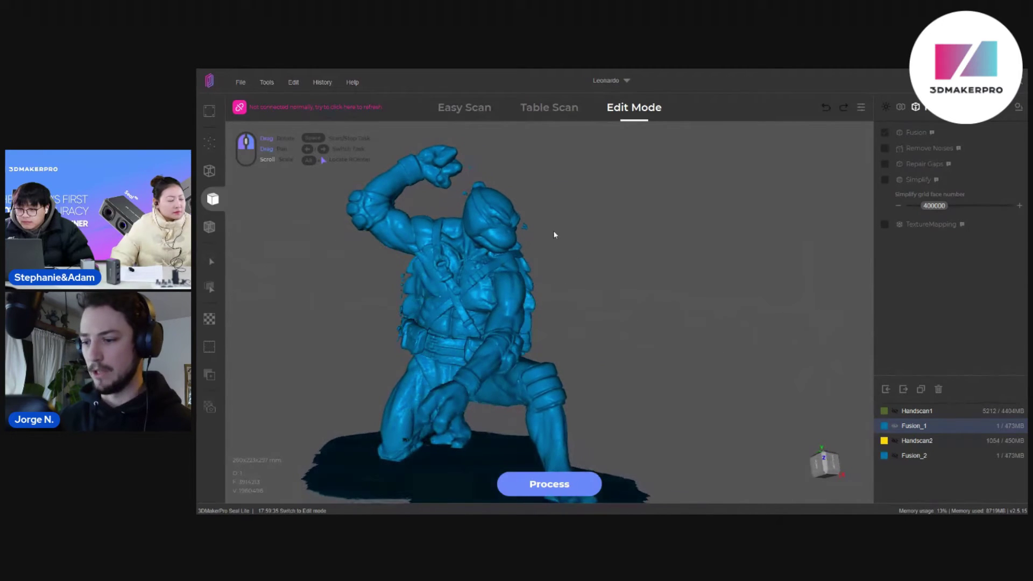
Orbit, pan and zoom around the Fusion_1 mesh to inspect its base, arm, fist and front.
scroll(554, 234, "up", 5)
scroll(588, 356, "down", 2)
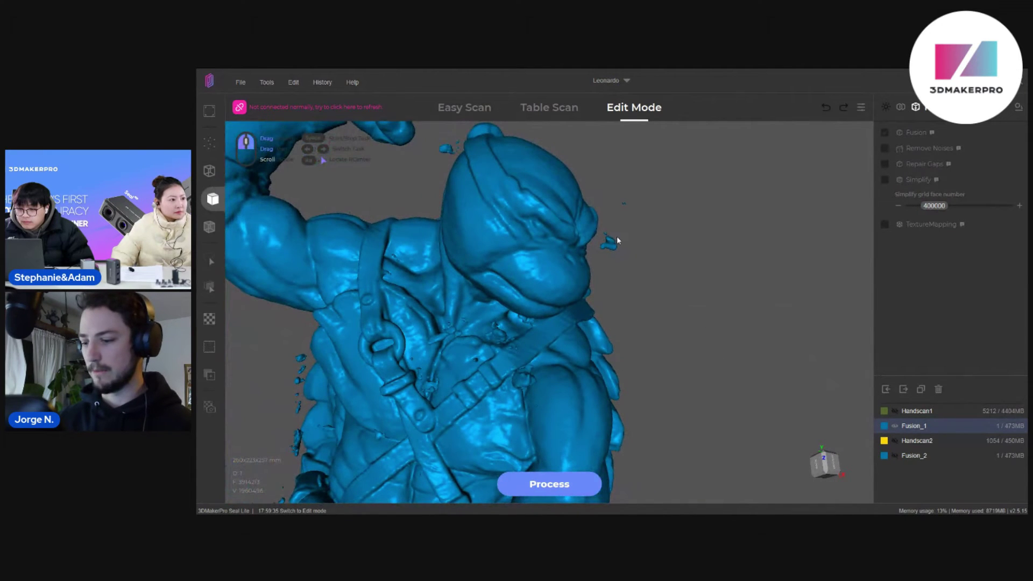
scroll(638, 343, "down", 3)
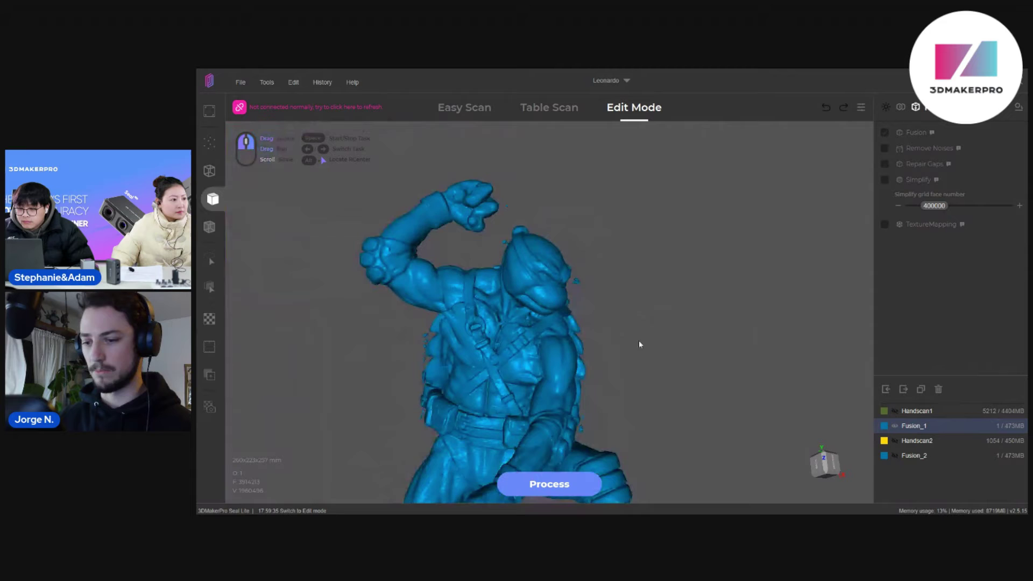
left_click_drag(638, 344, 488, 349)
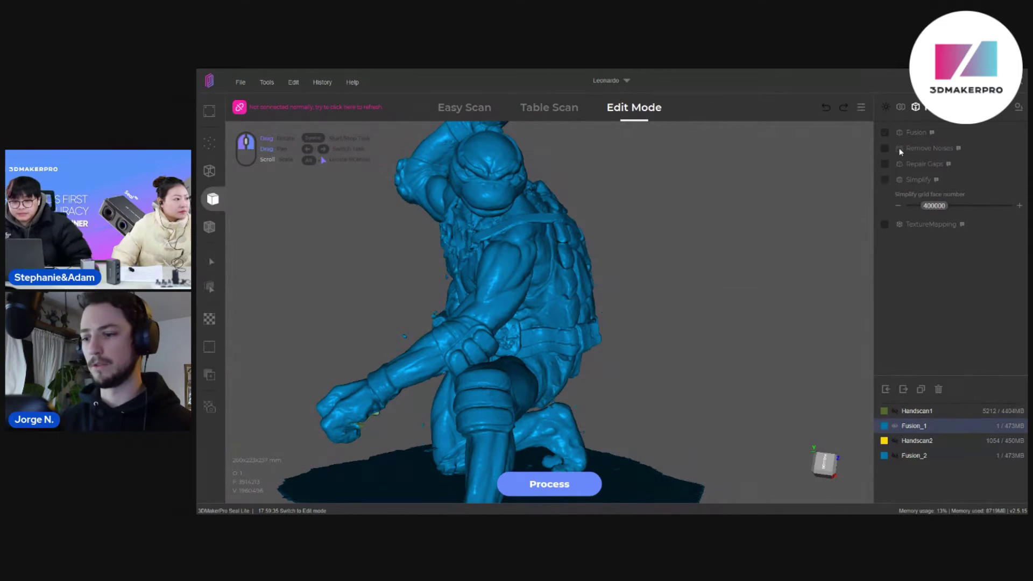
right_click_drag(652, 240, 680, 240)
scroll(620, 298, "down", 3)
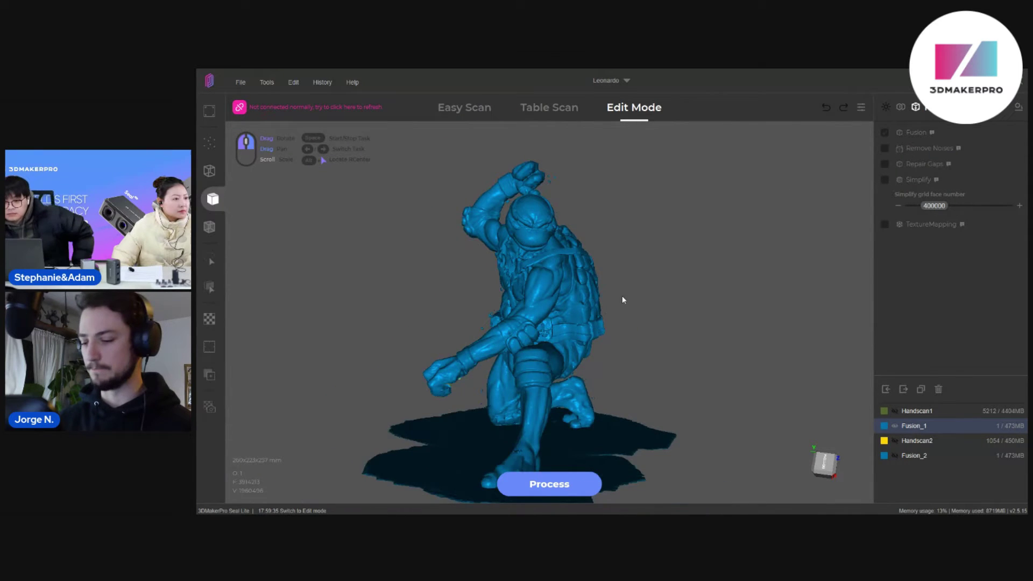
left_click_drag(620, 298, 772, 297)
scroll(556, 351, "up", 8)
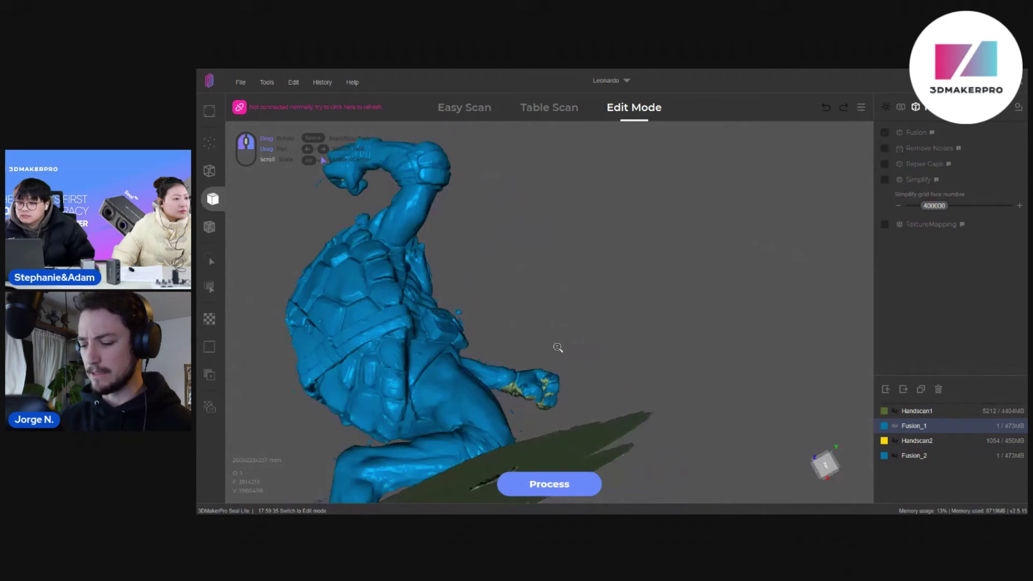
left_click_drag(567, 285, 368, 324)
scroll(436, 381, "up", 8)
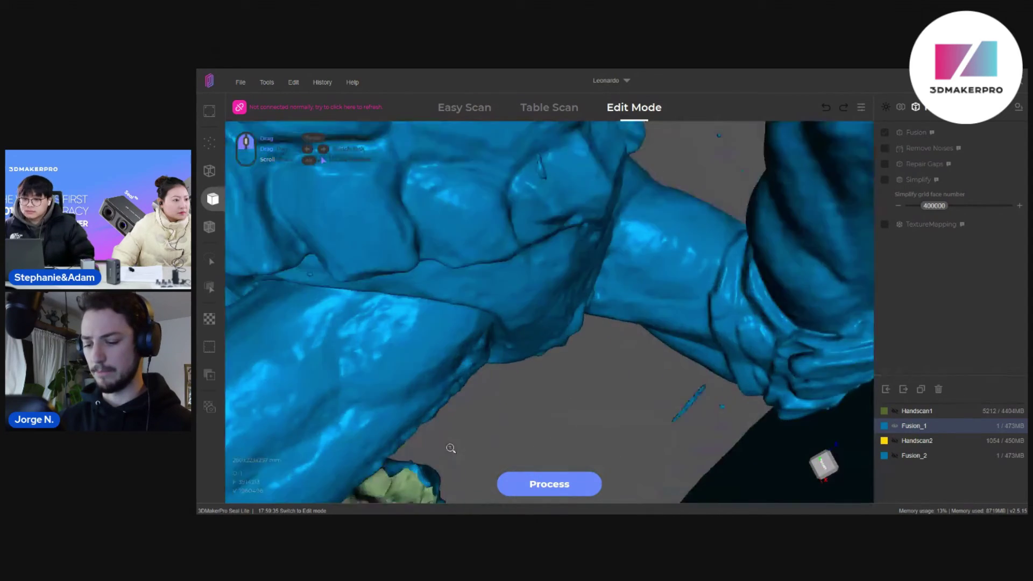
scroll(437, 382, "down", 8)
left_click_drag(345, 328, 523, 288)
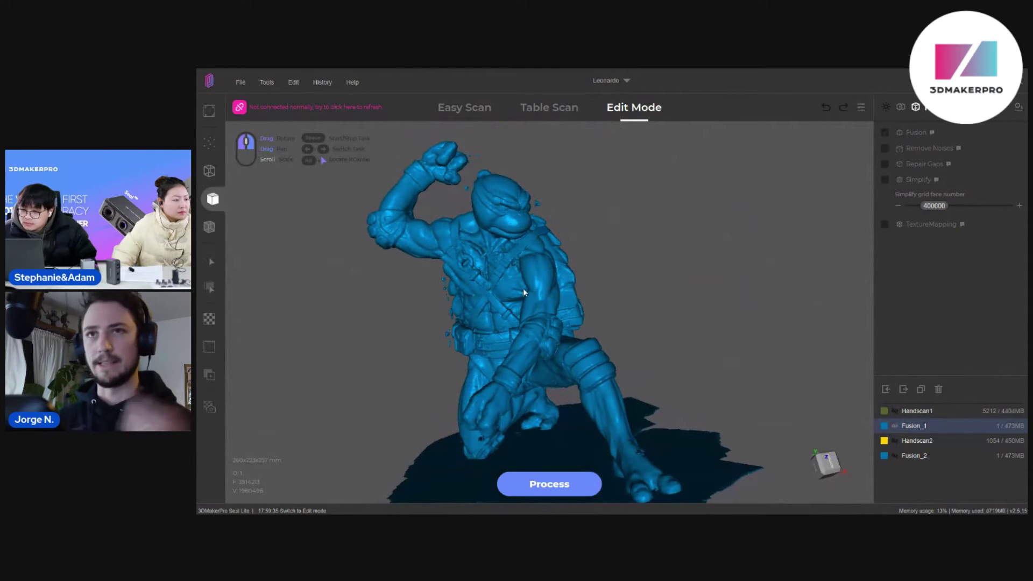
Hide Fusion_1, show only the yellow Handscan2 scan, and orbit to check it.
left_click(896, 426)
left_click(895, 441)
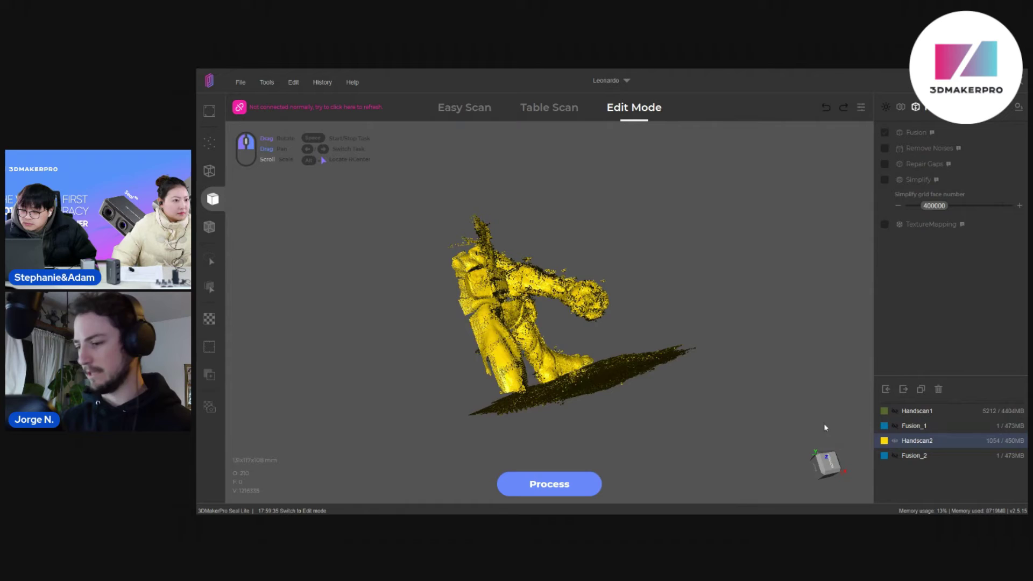
left_click_drag(751, 345, 568, 309)
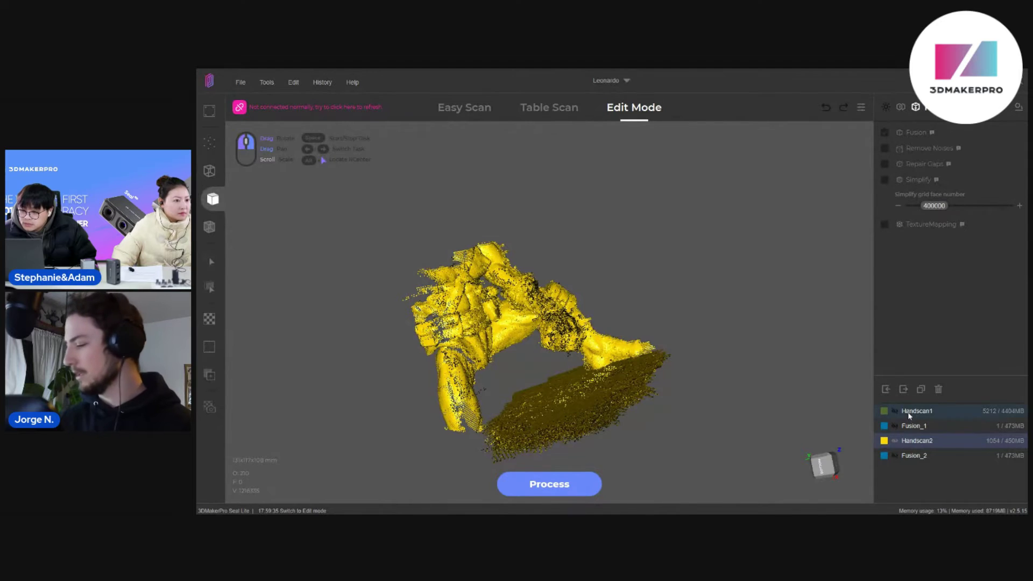
Swap Handscan2 for the fused Fusion_2 mesh and orbit it to view back, front, side and underside.
left_click(894, 441)
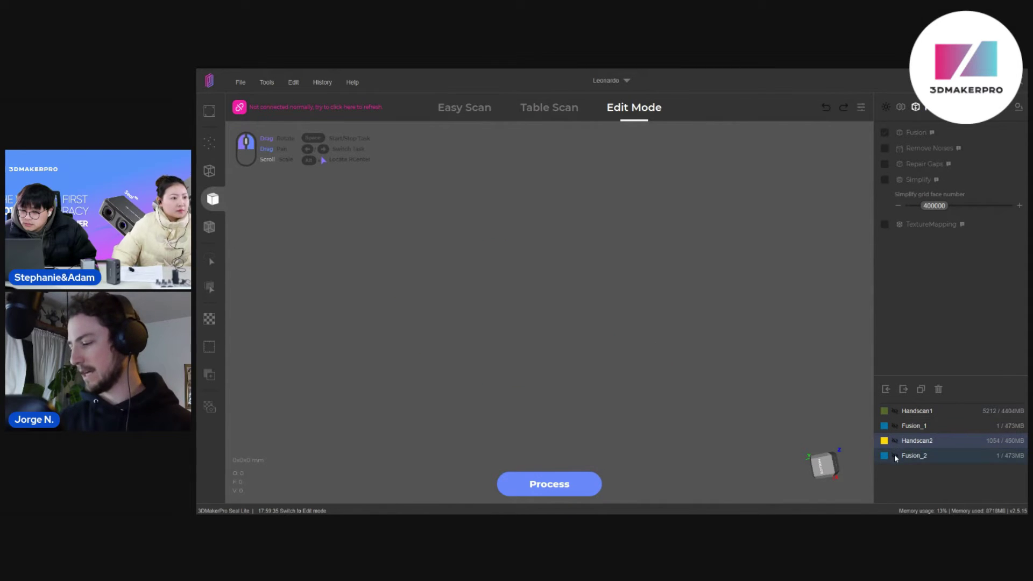
left_click(895, 455)
scroll(637, 298, "up", 3)
scroll(637, 298, "up", 3)
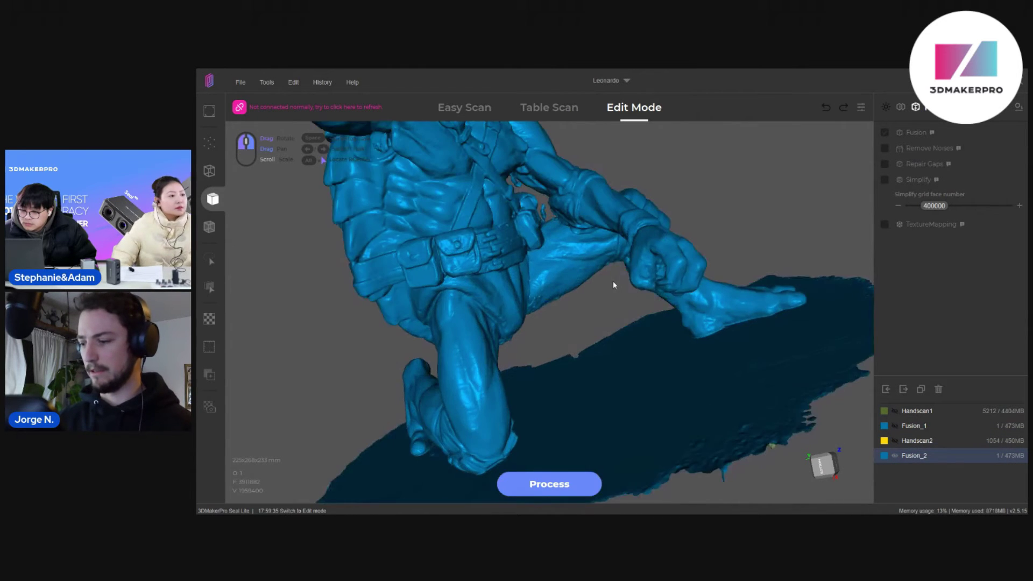
left_click_drag(614, 284, 634, 217)
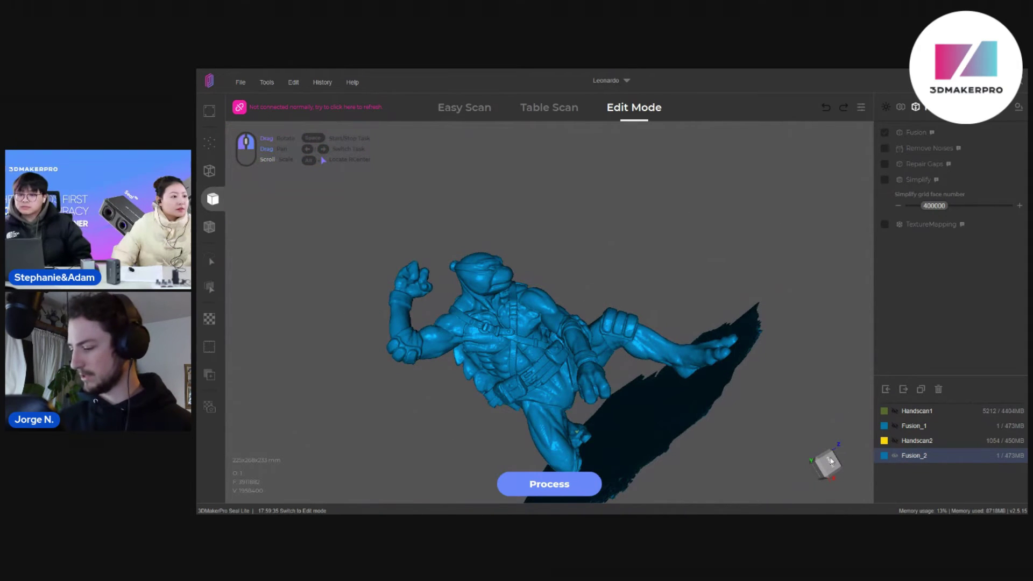
left_click_drag(828, 461, 823, 465)
left_click_drag(727, 404, 459, 322)
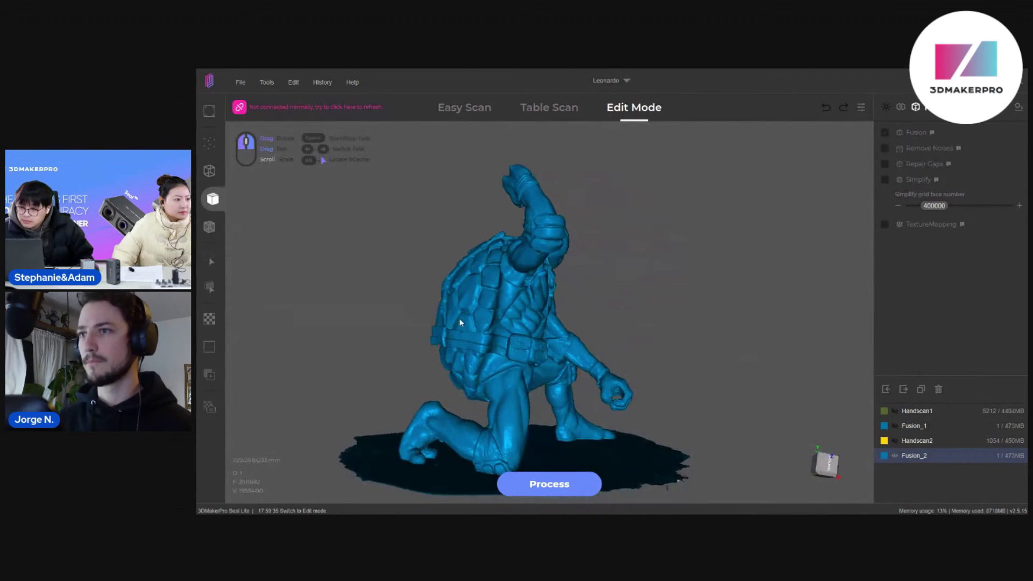
left_click_drag(667, 325, 409, 323)
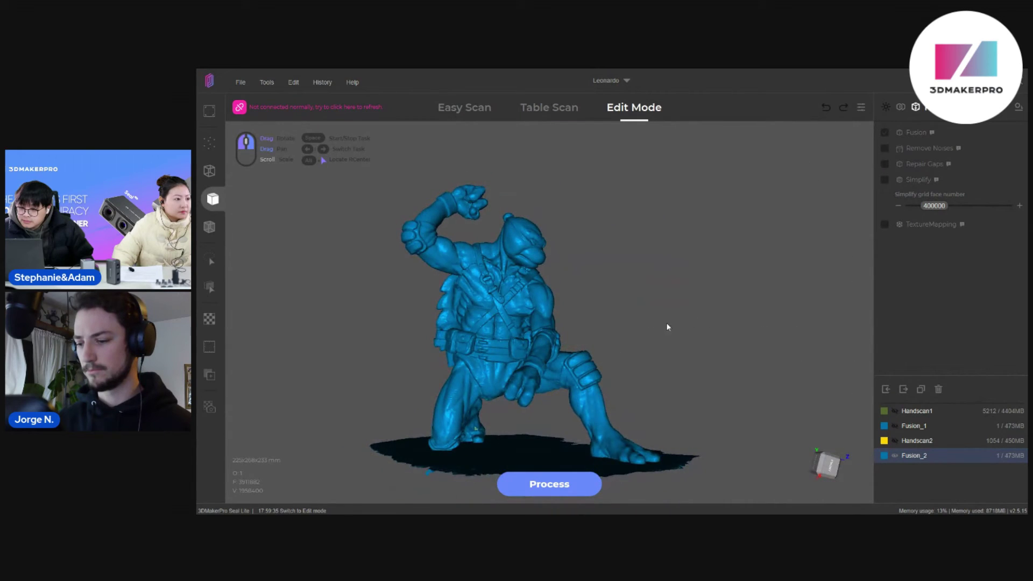
left_click_drag(669, 325, 492, 315)
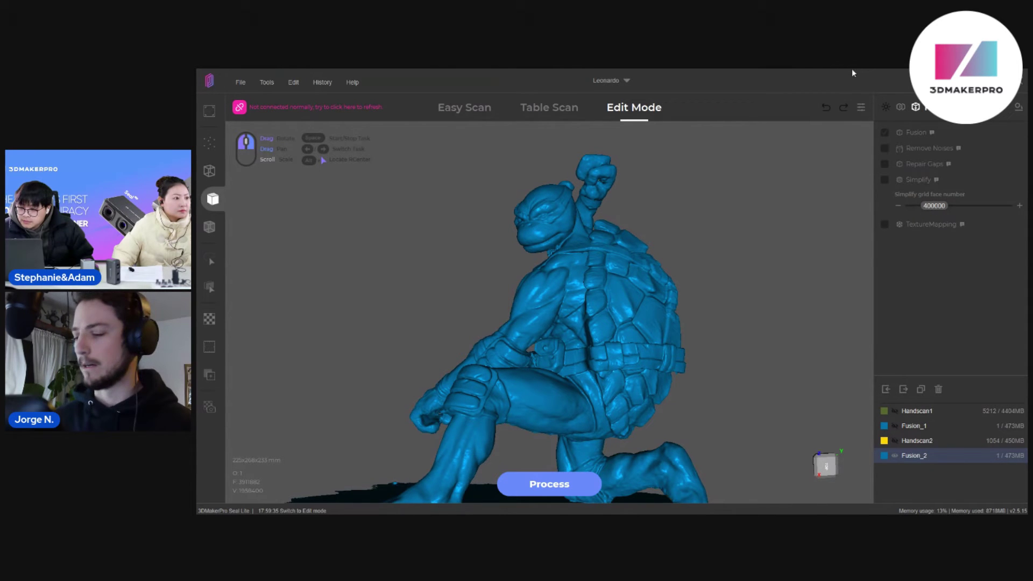
left_click_drag(747, 306, 693, 266)
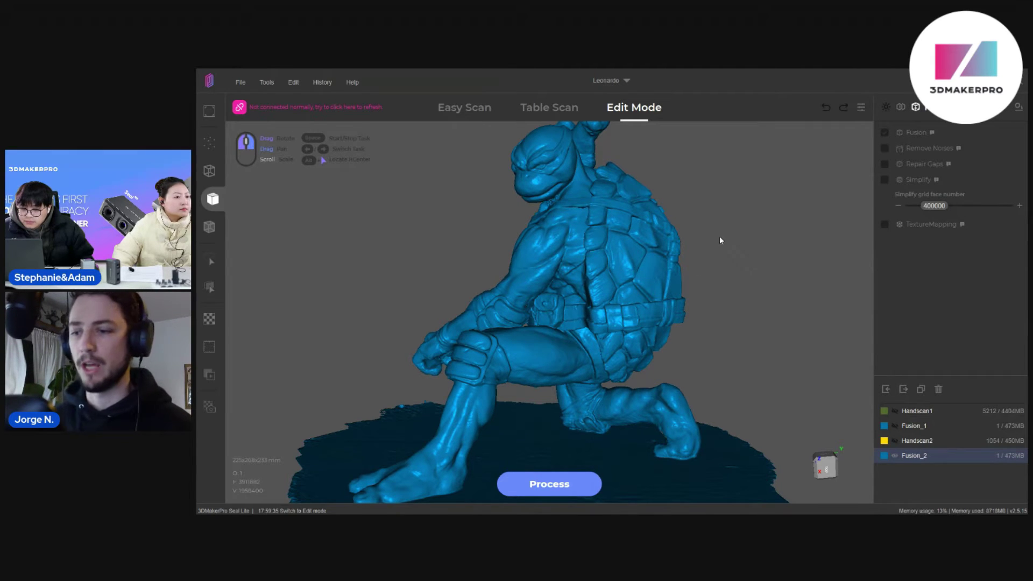
left_click(244, 85)
left_click(286, 208)
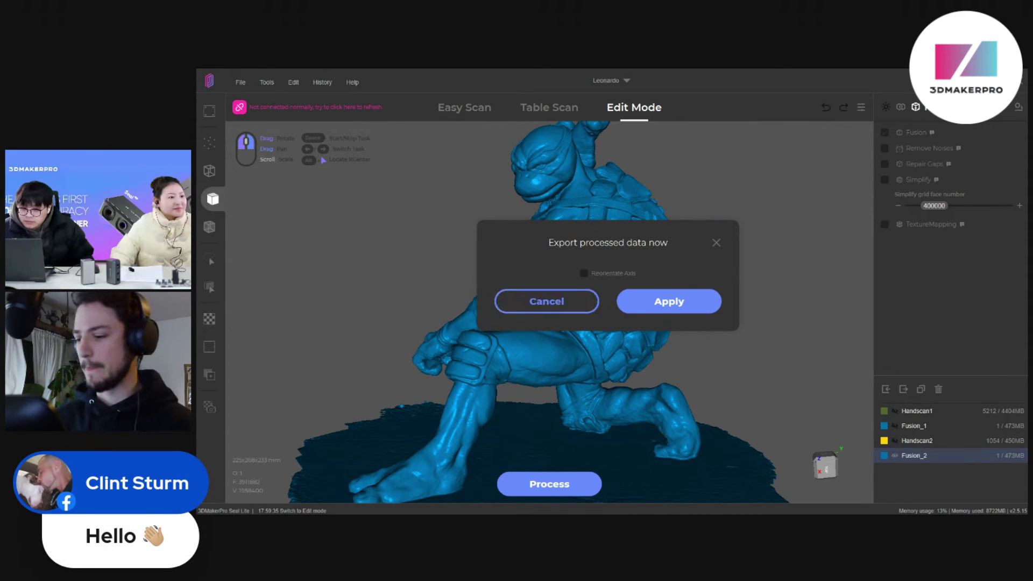
left_click(717, 243)
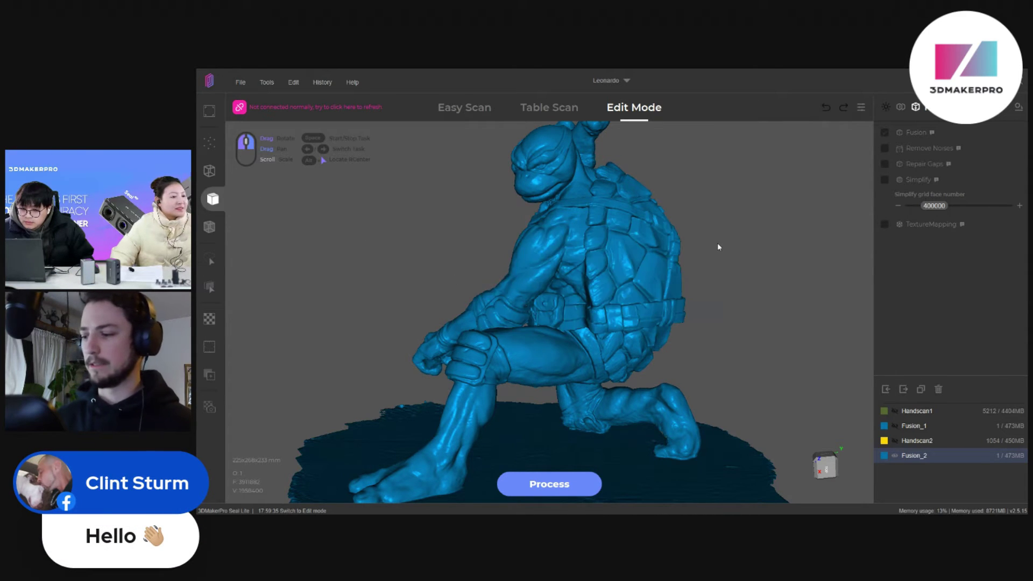